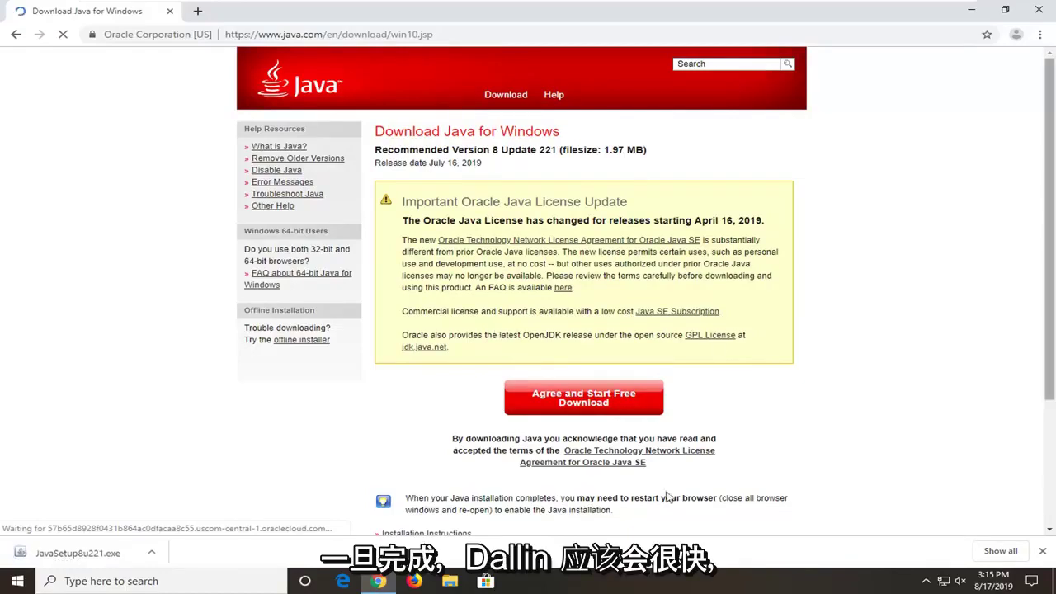
- Run the downloaded JavaSetup8u221.exe, allow it to make changes to the device, and minimize the browser
left_click(70, 557)
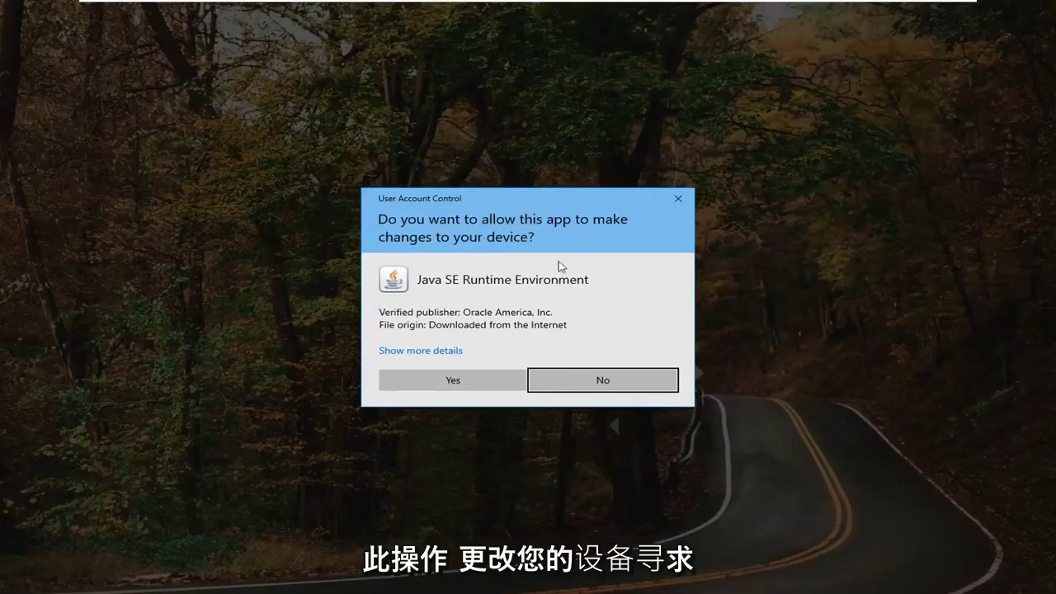
left_click(450, 381)
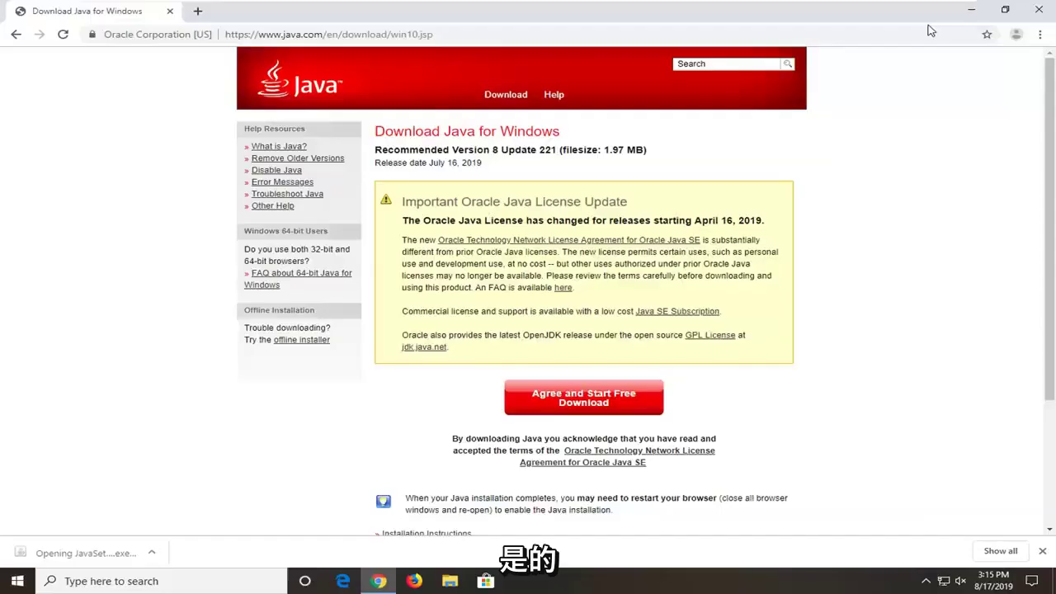
left_click(973, 11)
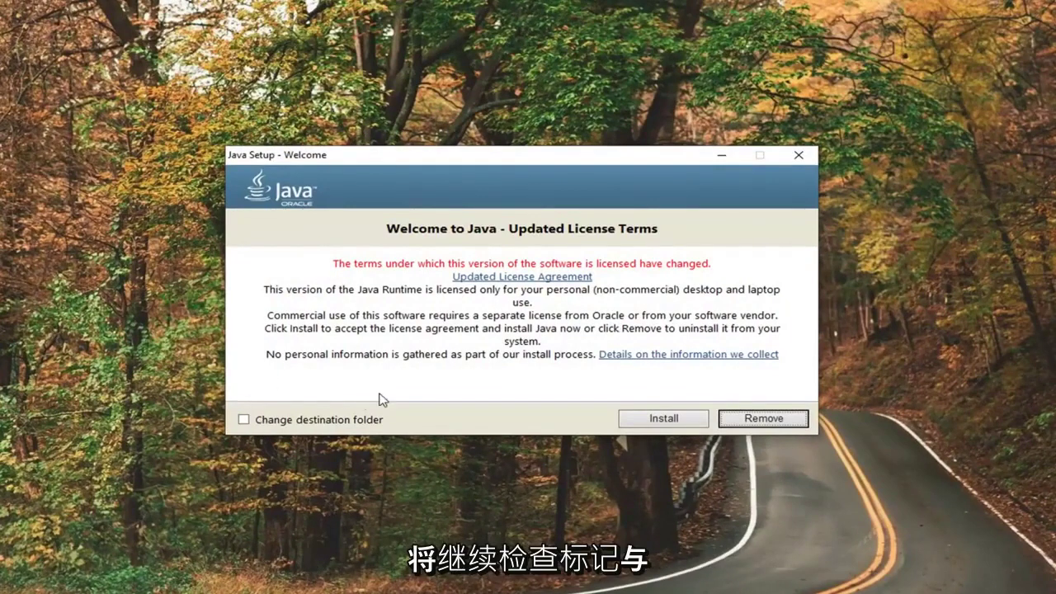
- Enable changing the destination folder in Java Setup and accept the license terms by proceeding with the installation
left_click(242, 421)
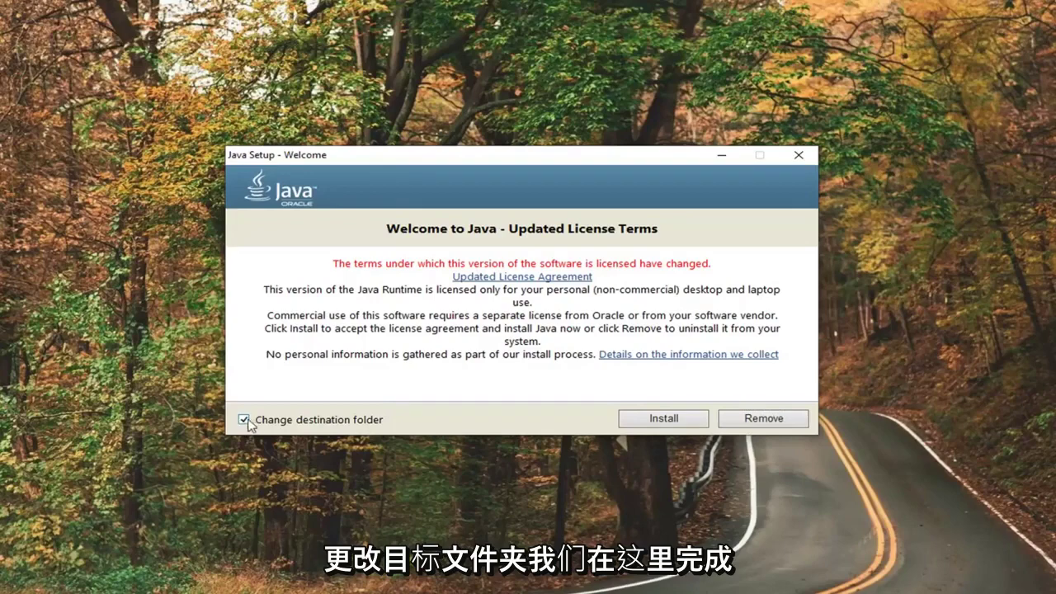
left_click(673, 419)
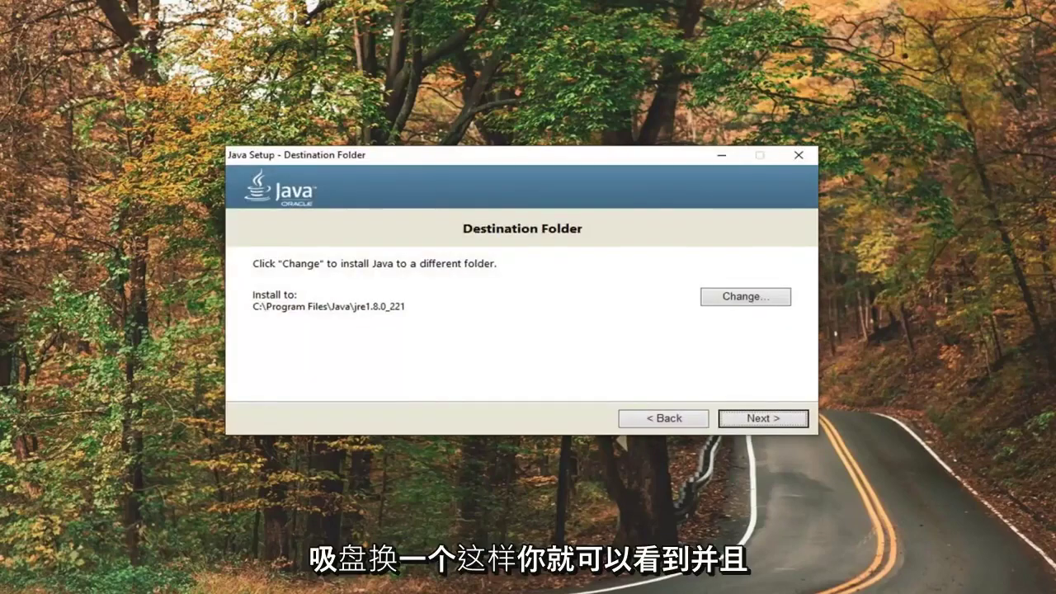
- Change the install destination by creating a new folder named Java on the Desktop
left_click(729, 301)
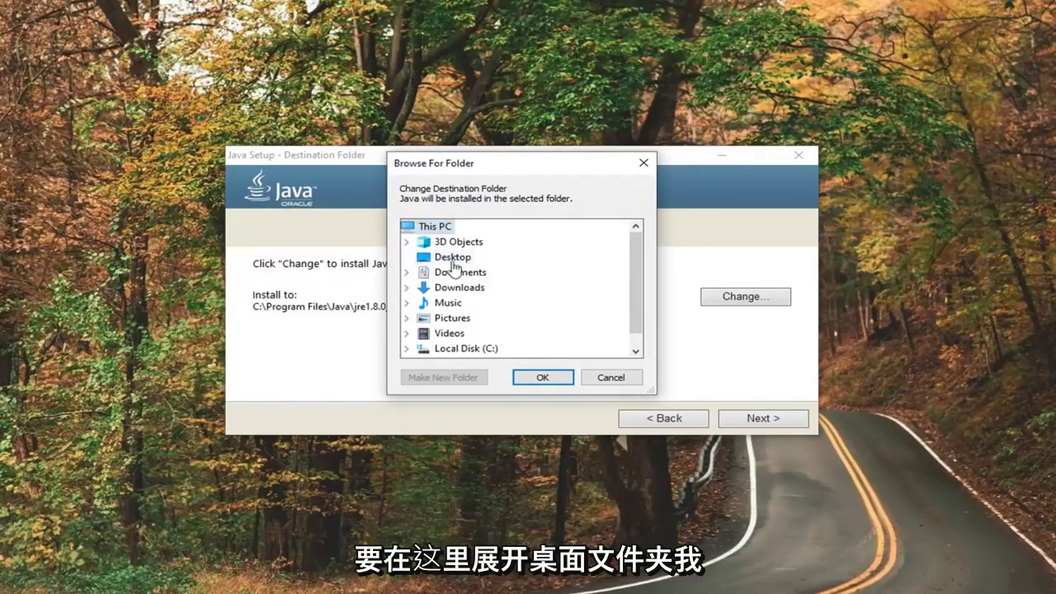
left_click(421, 261)
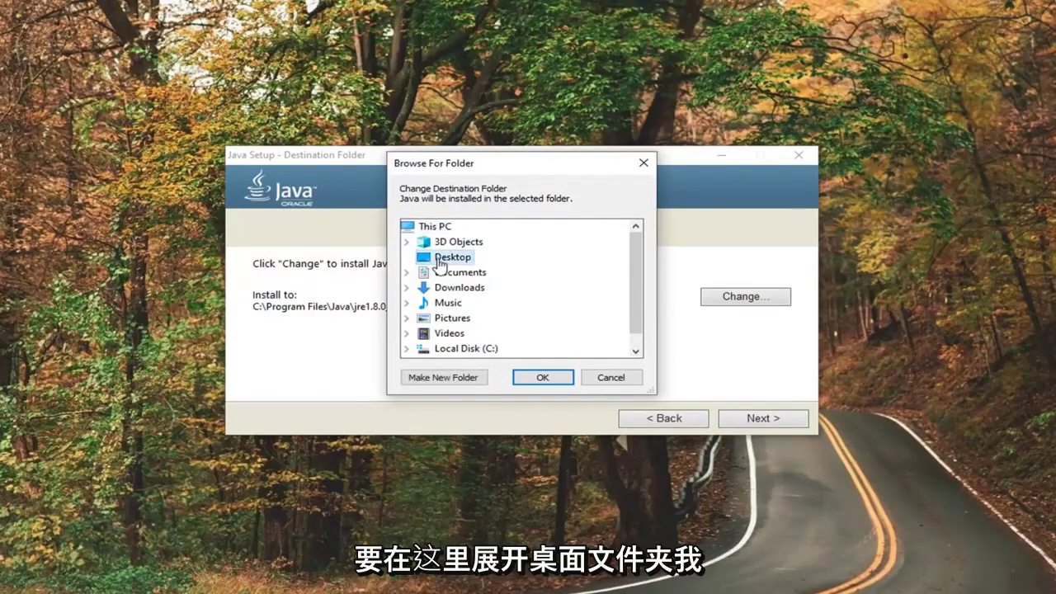
left_click(444, 258)
right_click(447, 258)
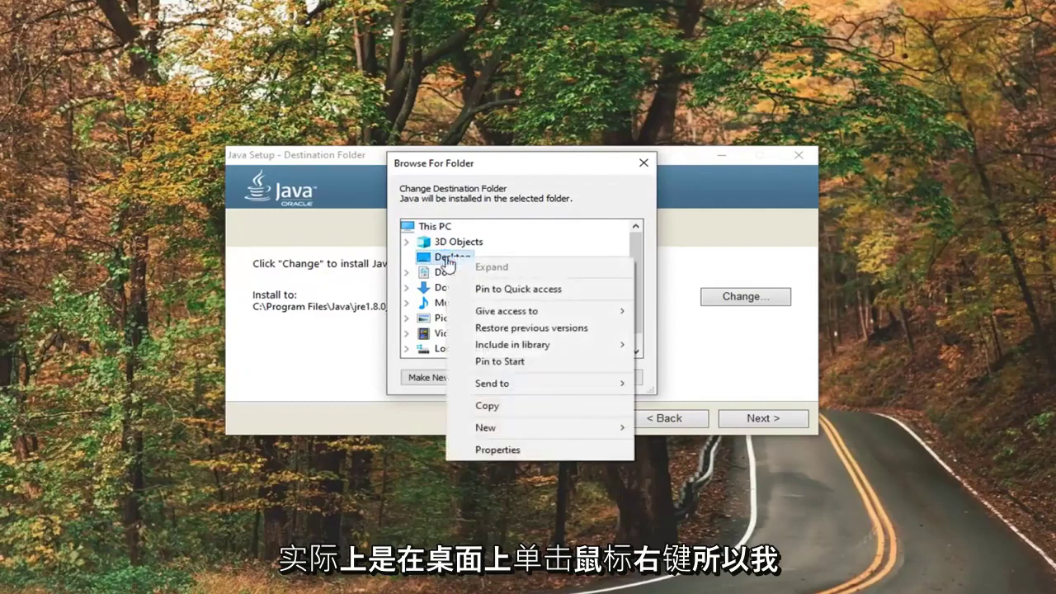
mouse_move(528, 432)
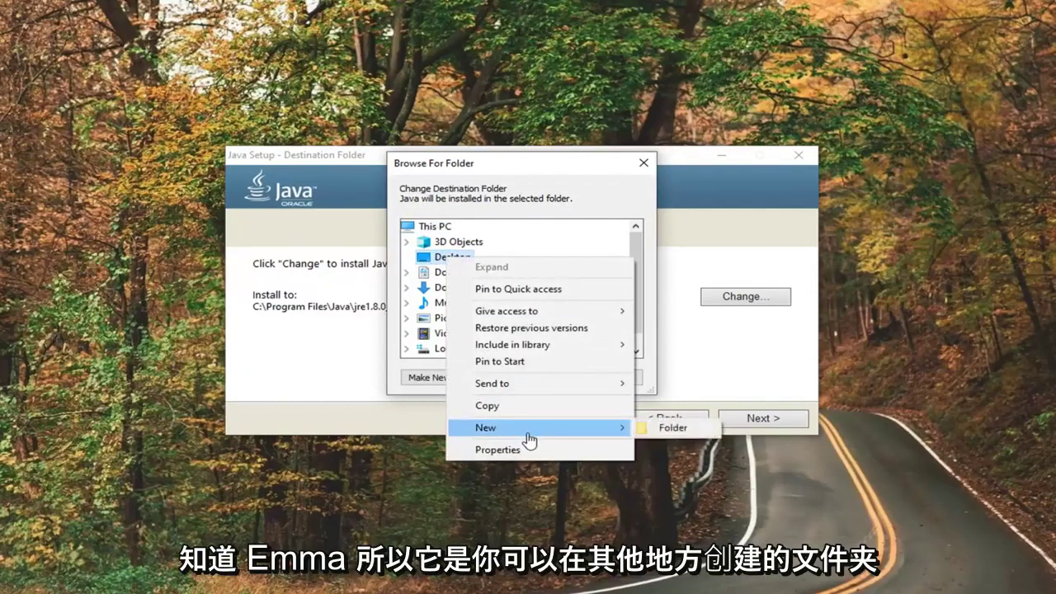
left_click(692, 434)
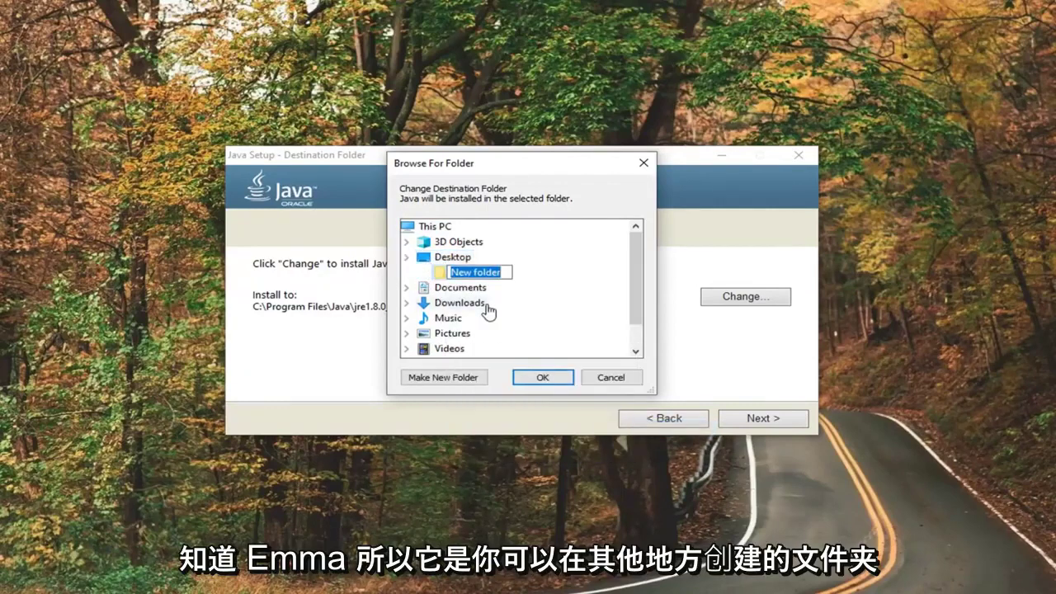
type("Jaa")
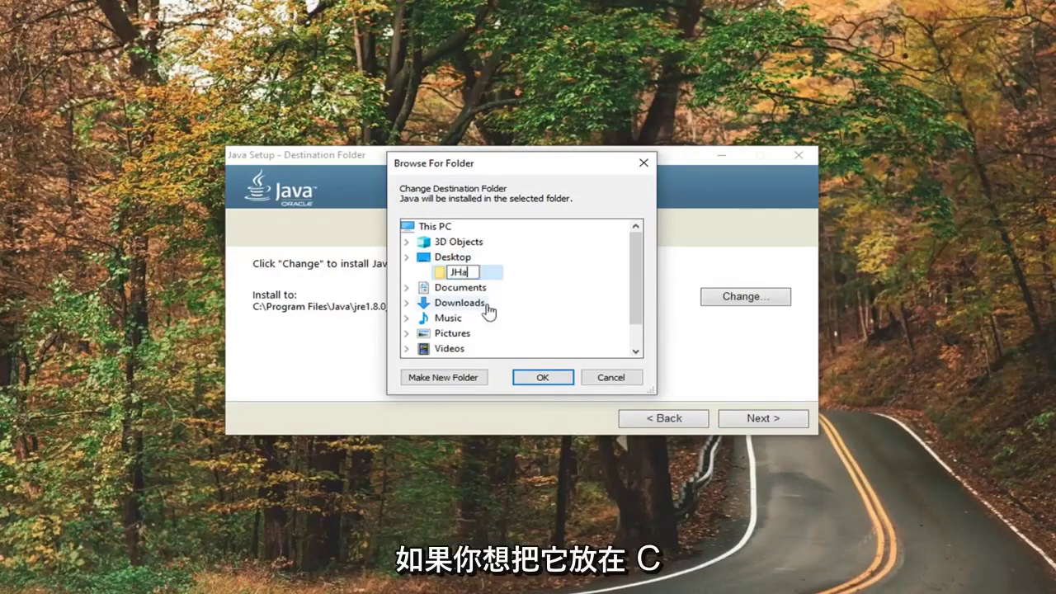
key("BackSpace")
type("va")
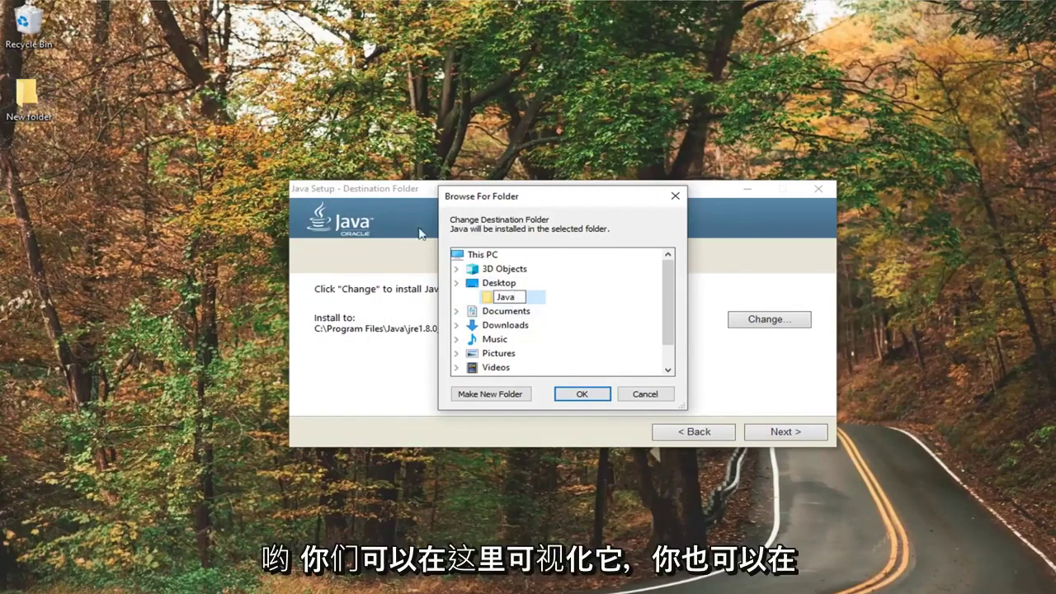
- Install Java into the Desktop's Java folder and close the completed setup
scroll(495, 351, "down", 1)
scroll(496, 351, "up", 1)
scroll(499, 352, "down", 1)
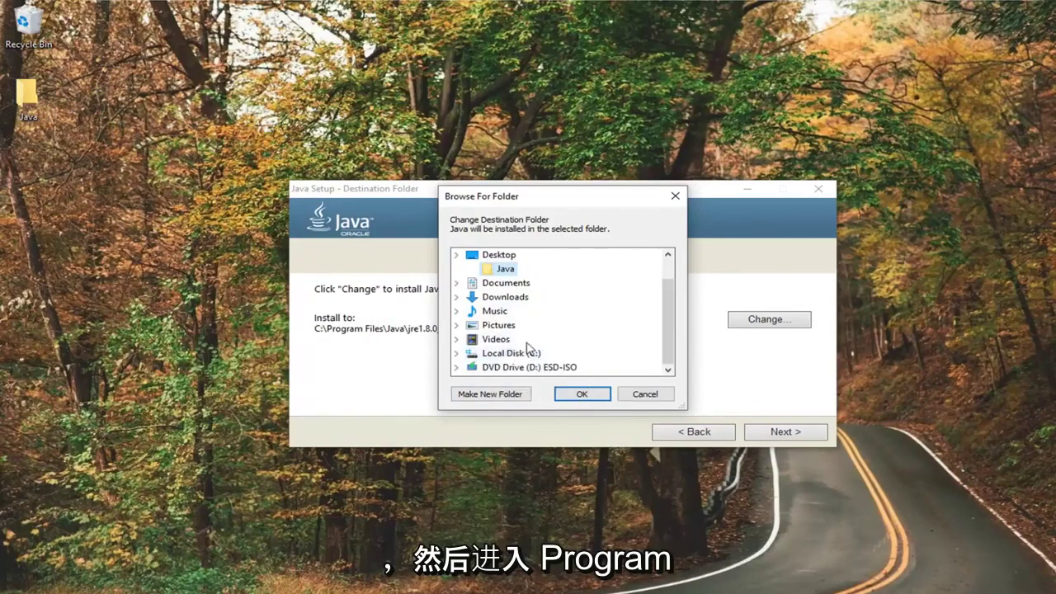
scroll(505, 327, "up", 1)
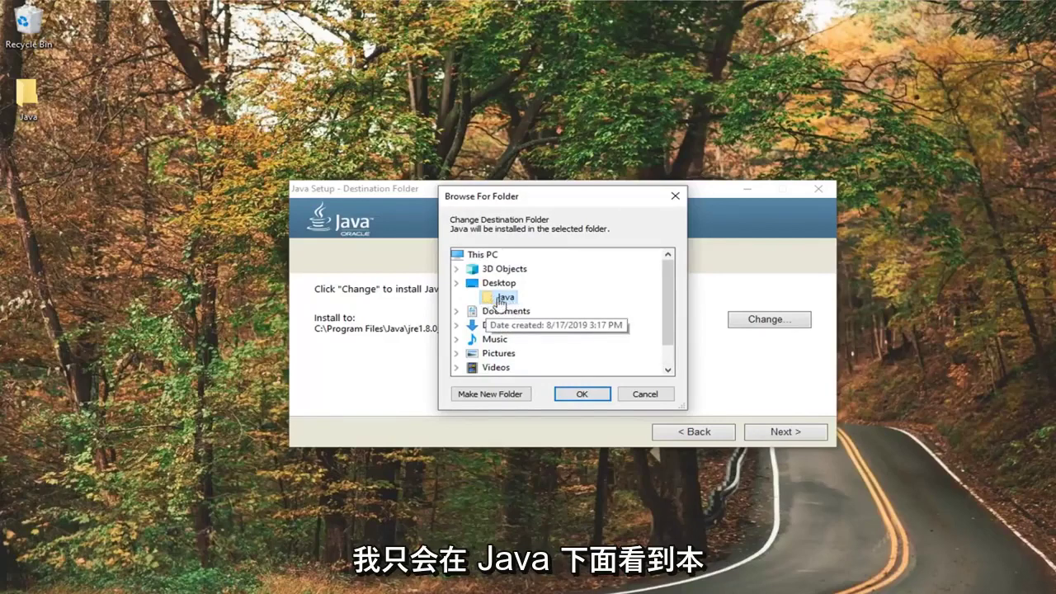
left_click(580, 394)
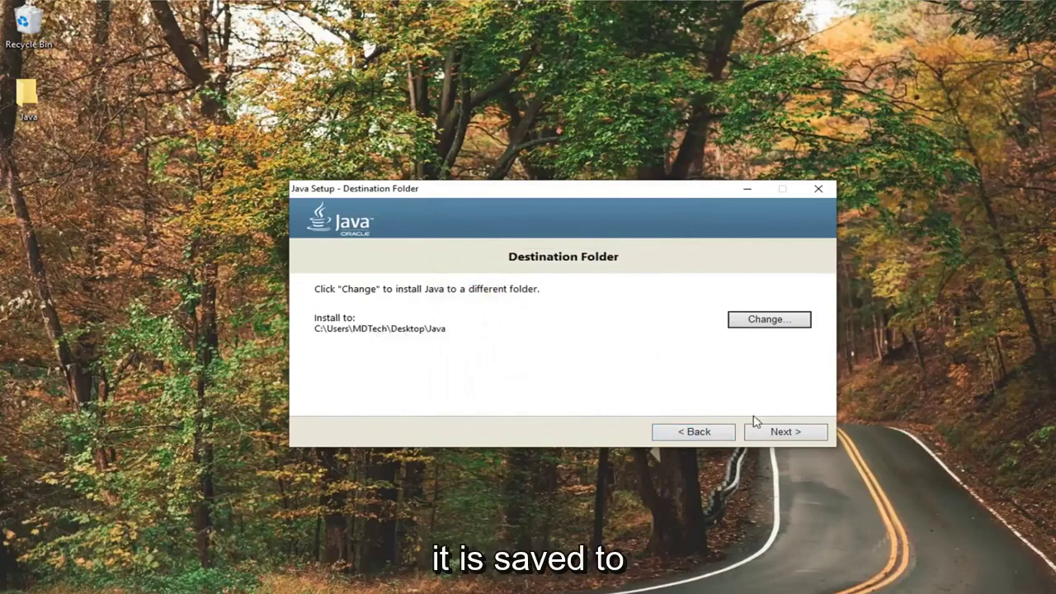
left_click(786, 433)
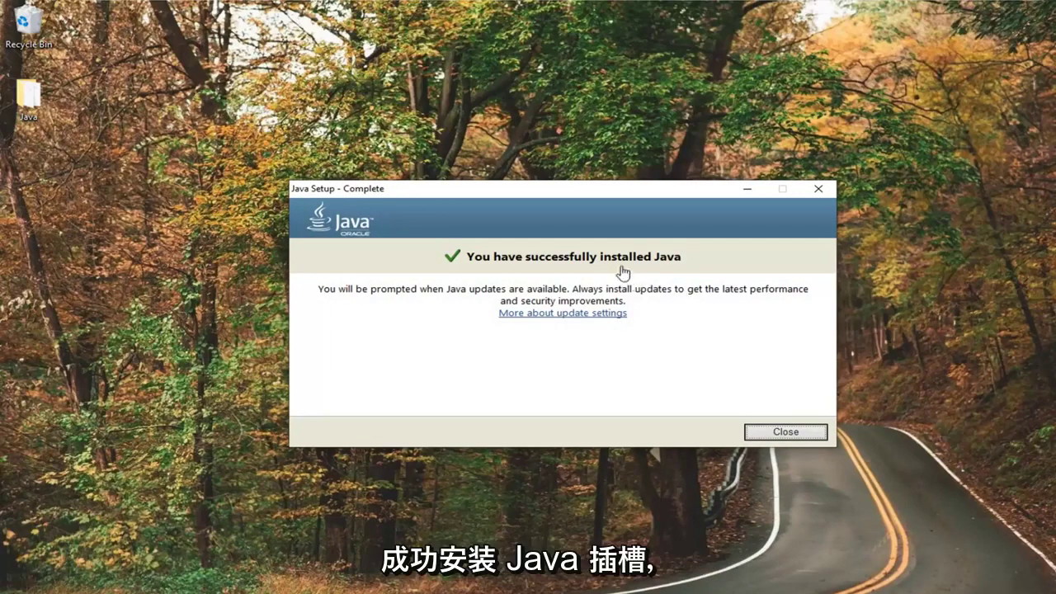
left_click(782, 438)
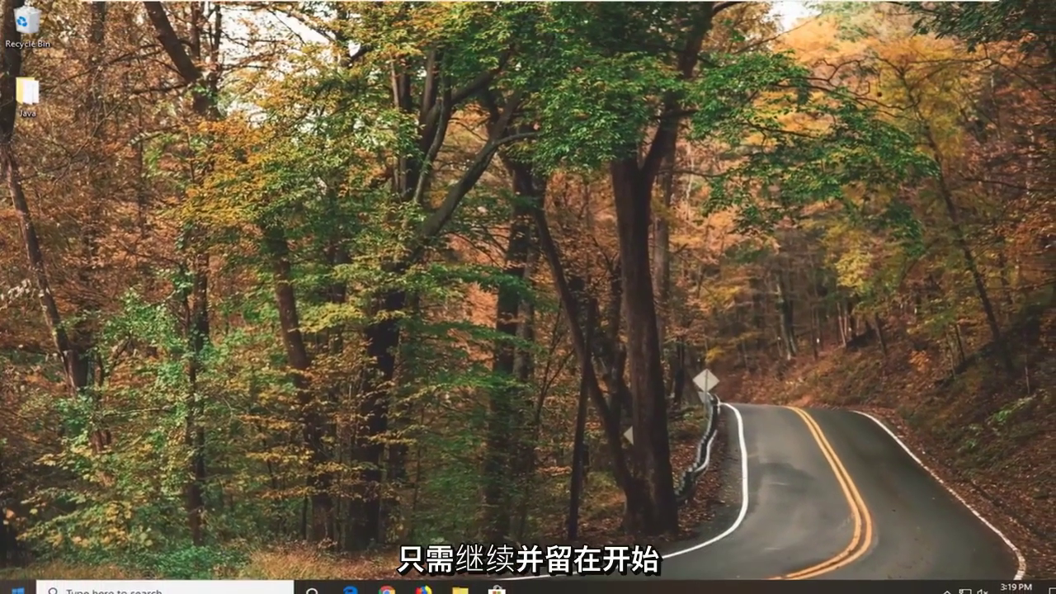
- Find and open the Control Panel, with its items viewed as large icons
key("super")
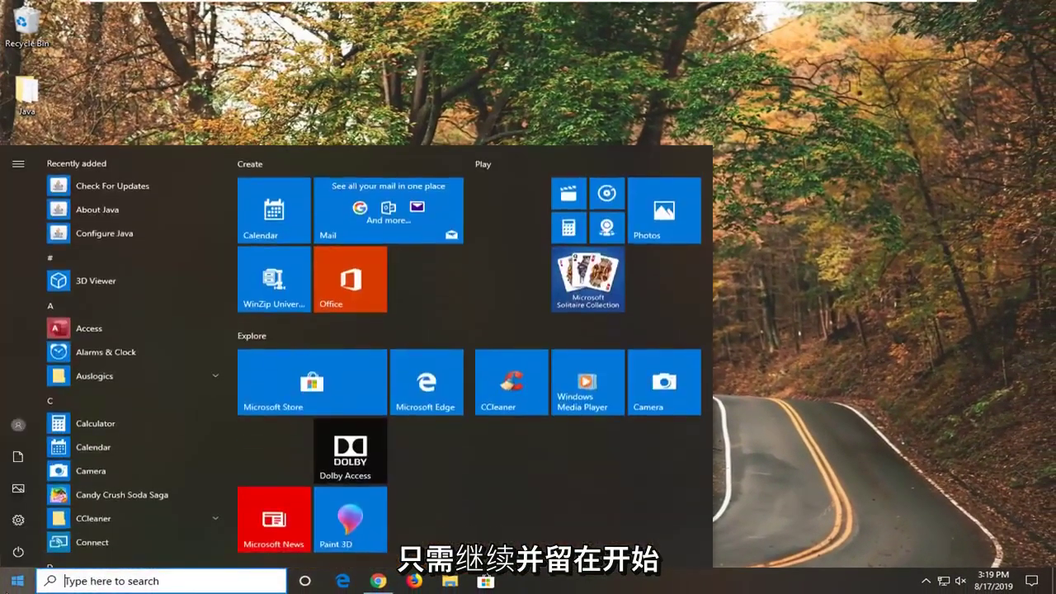
type("dontr")
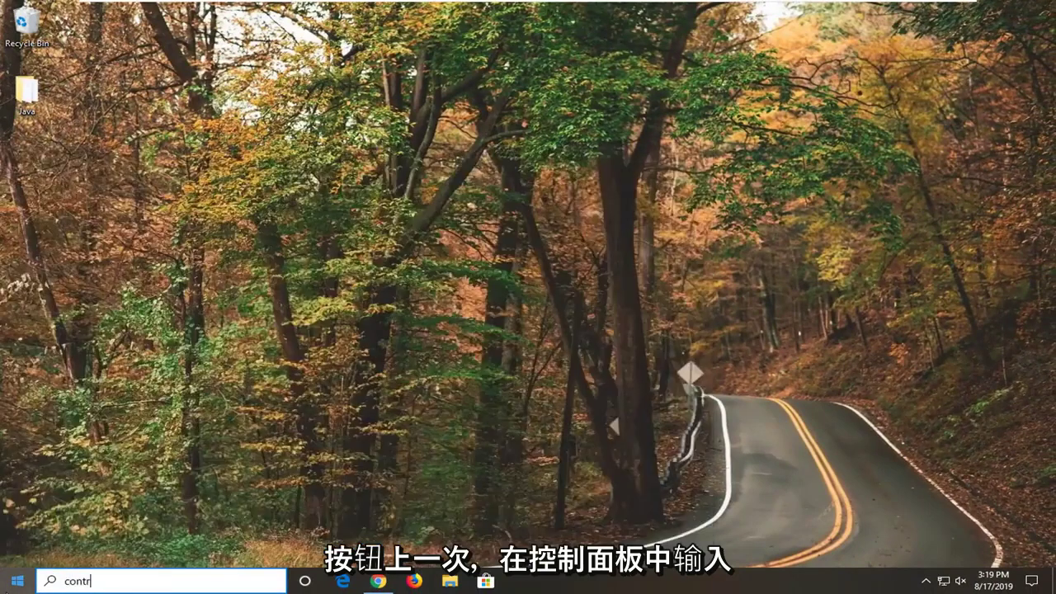
type("ol panel")
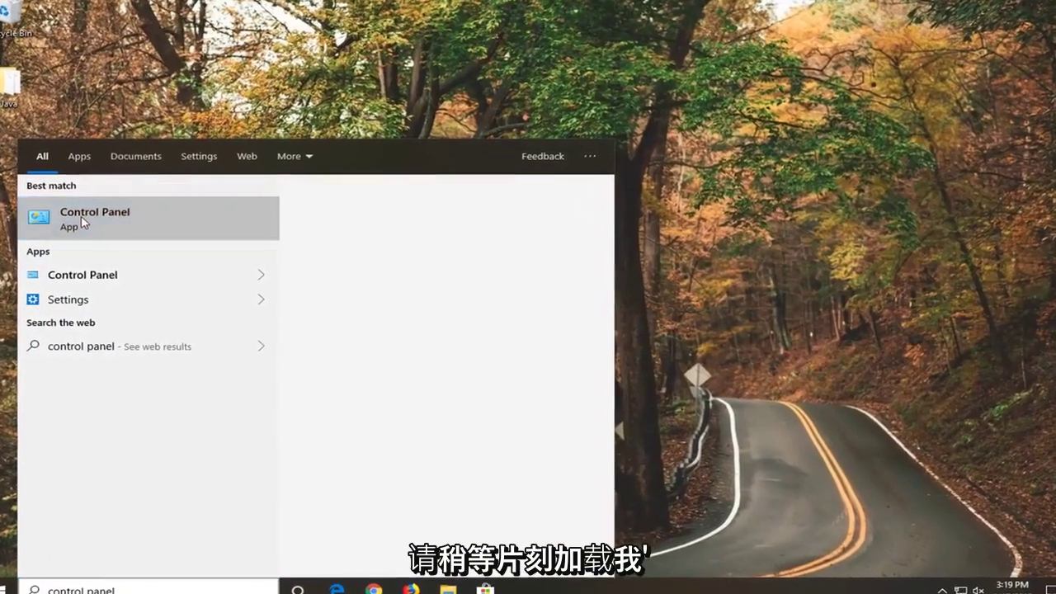
left_click(82, 216)
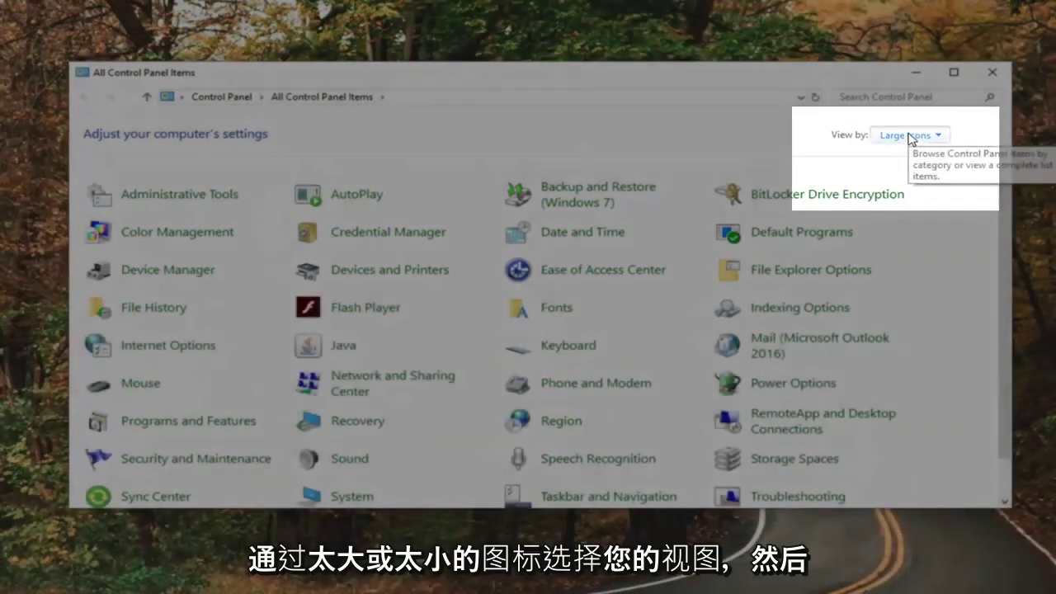
left_click(908, 136)
left_click(778, 134)
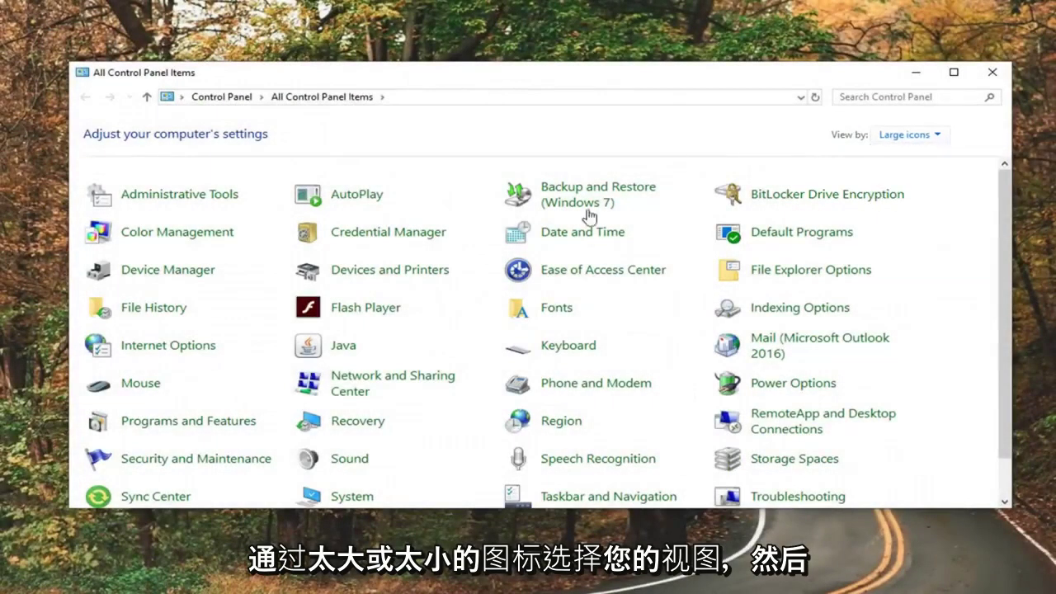
- Open the advanced system settings from the System page and bring up the Environment Variables
left_click(352, 496)
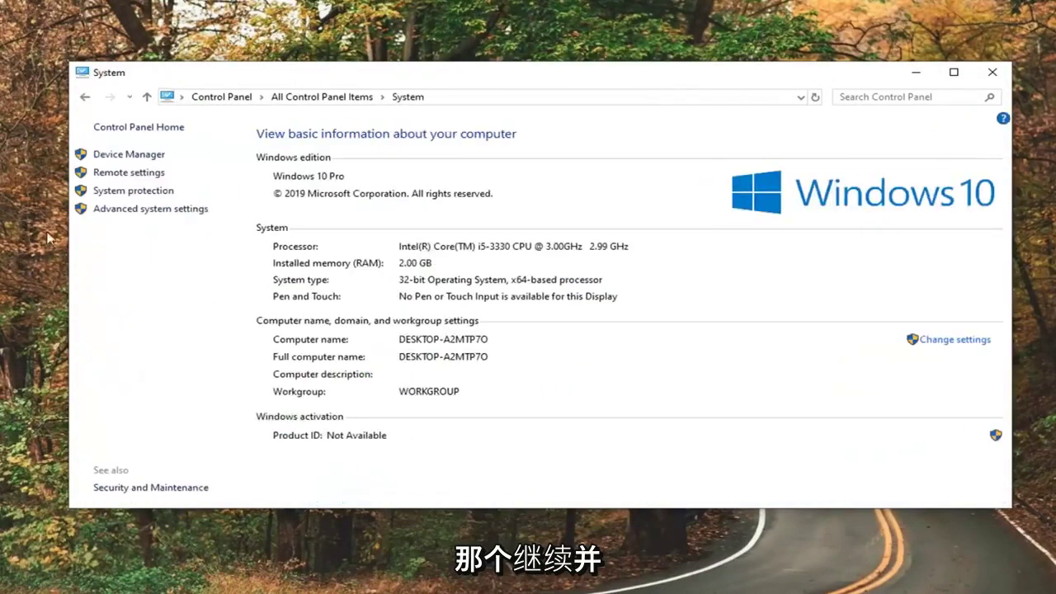
left_click(138, 210)
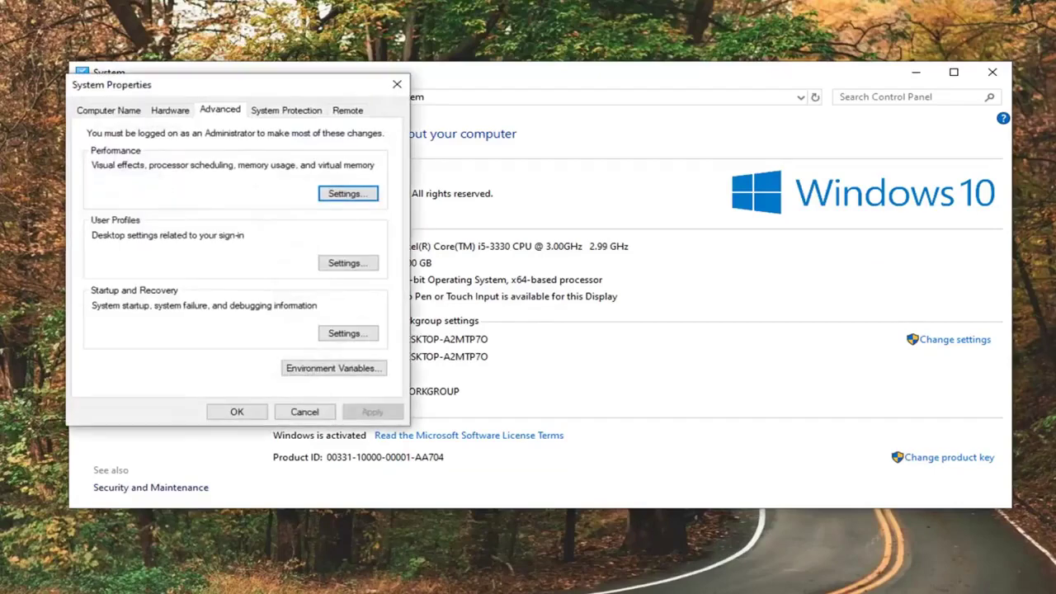
left_click_drag(217, 89, 527, 94)
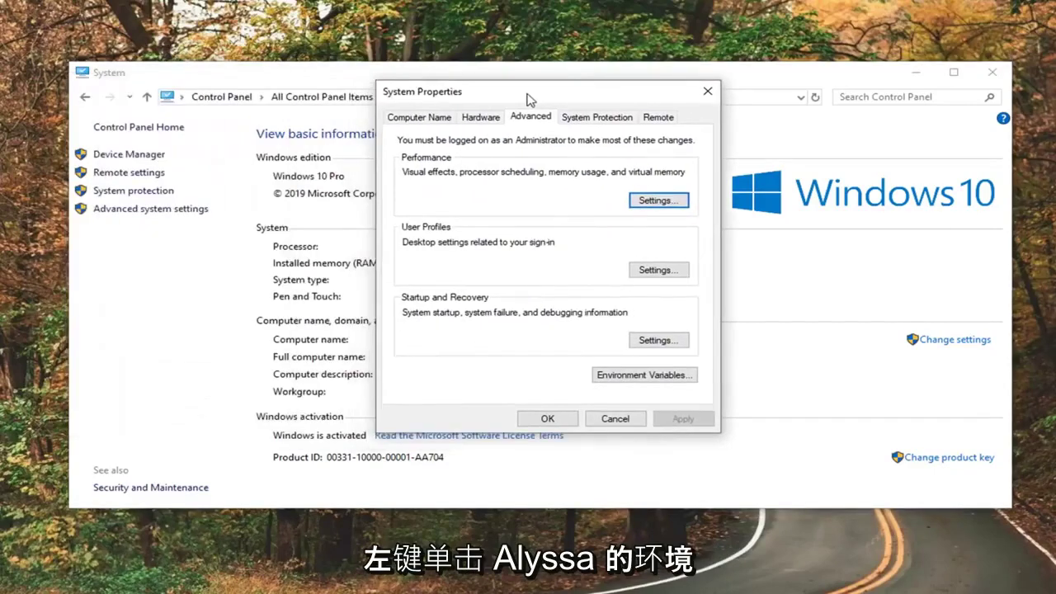
left_click(632, 376)
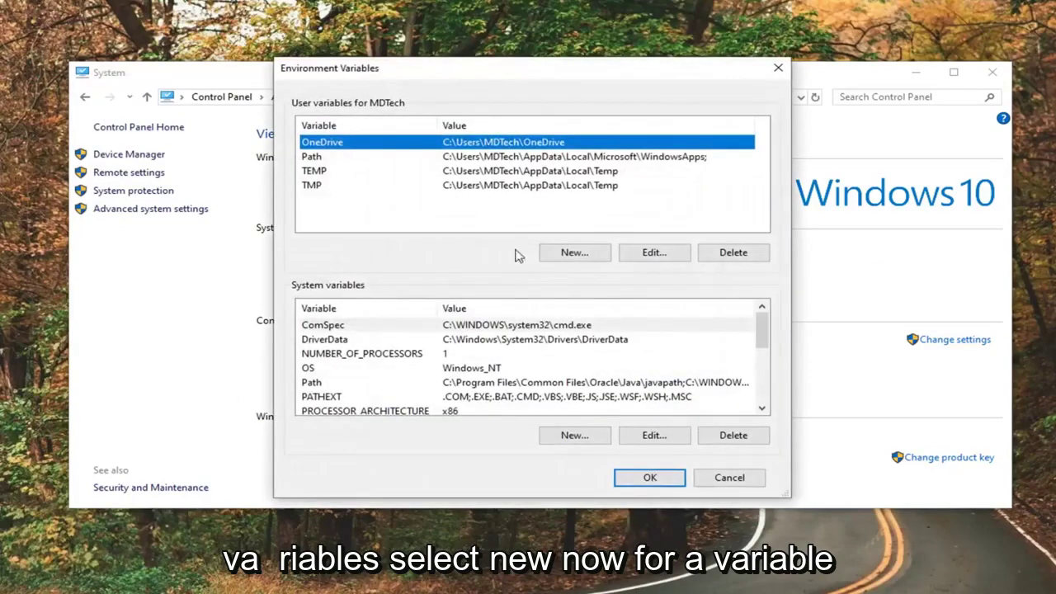
- Start a new user variable and name it Java
left_click(572, 254)
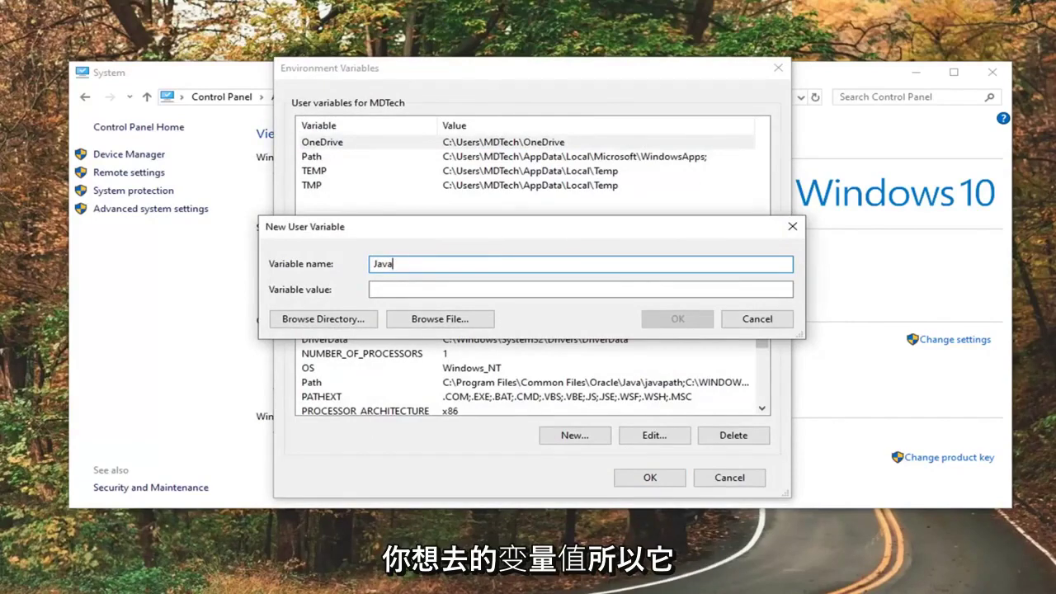
left_click(376, 295)
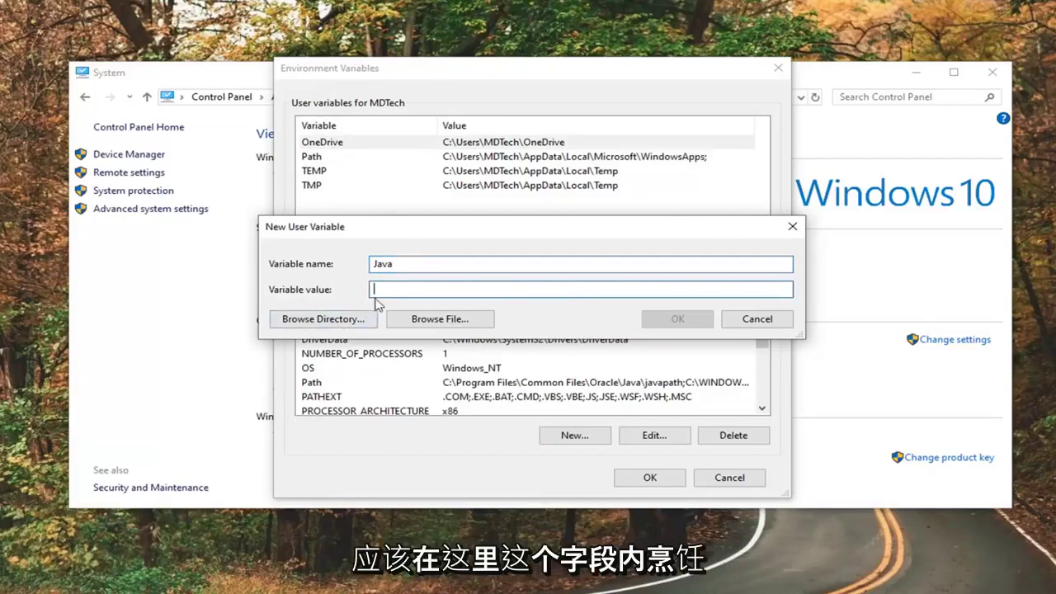
- Browse for the variable's value file and open the bin folder inside the Desktop's Java folder
left_click(426, 321)
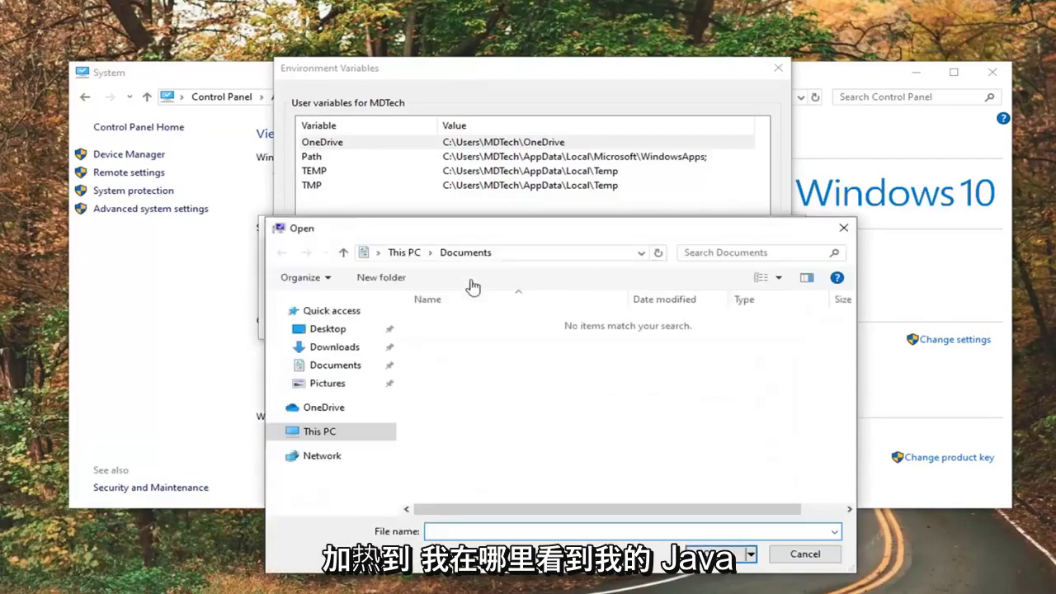
left_click(328, 329)
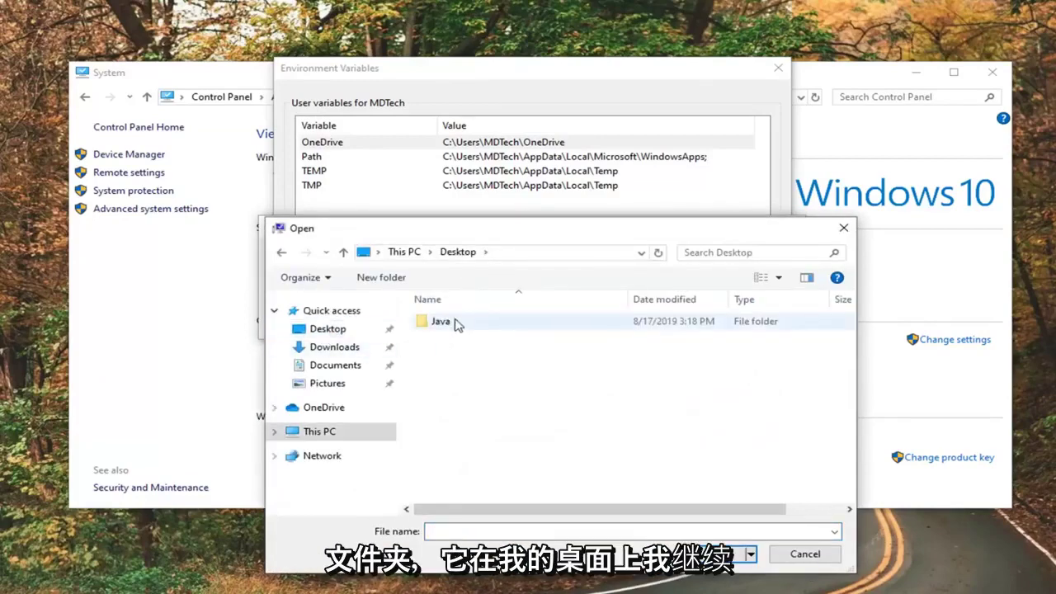
double_click(453, 324)
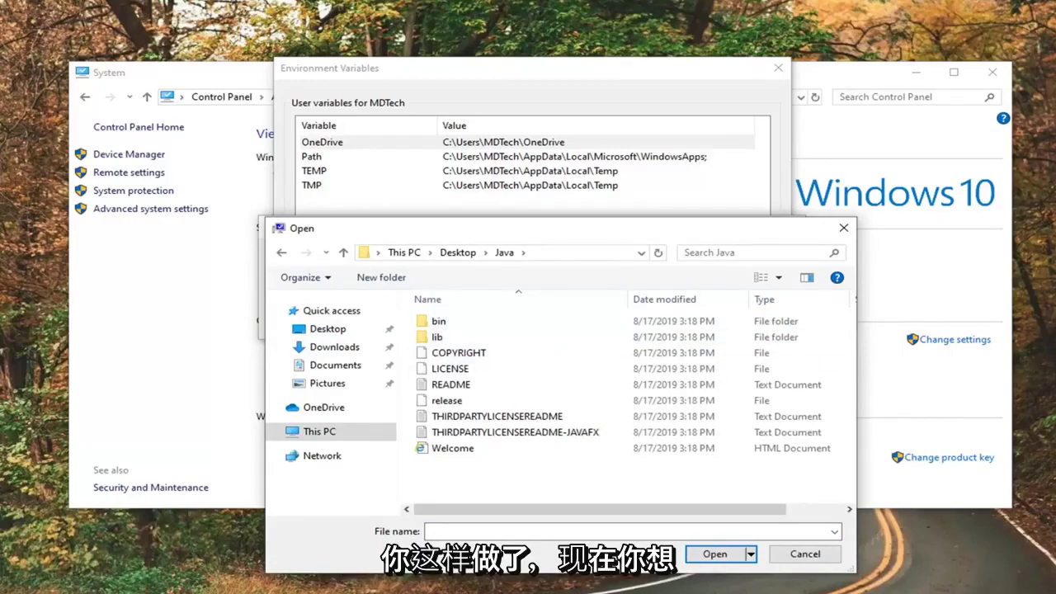
left_click(435, 323)
double_click(466, 328)
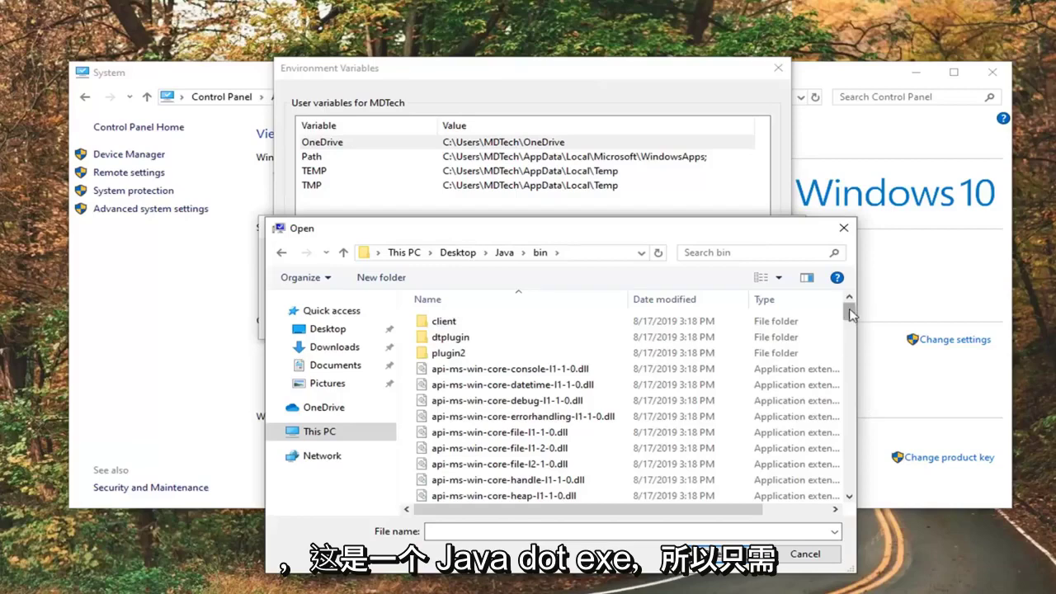
- Find the java application in the bin folder and use it as the Java variable's value
left_click_drag(850, 312, 851, 406)
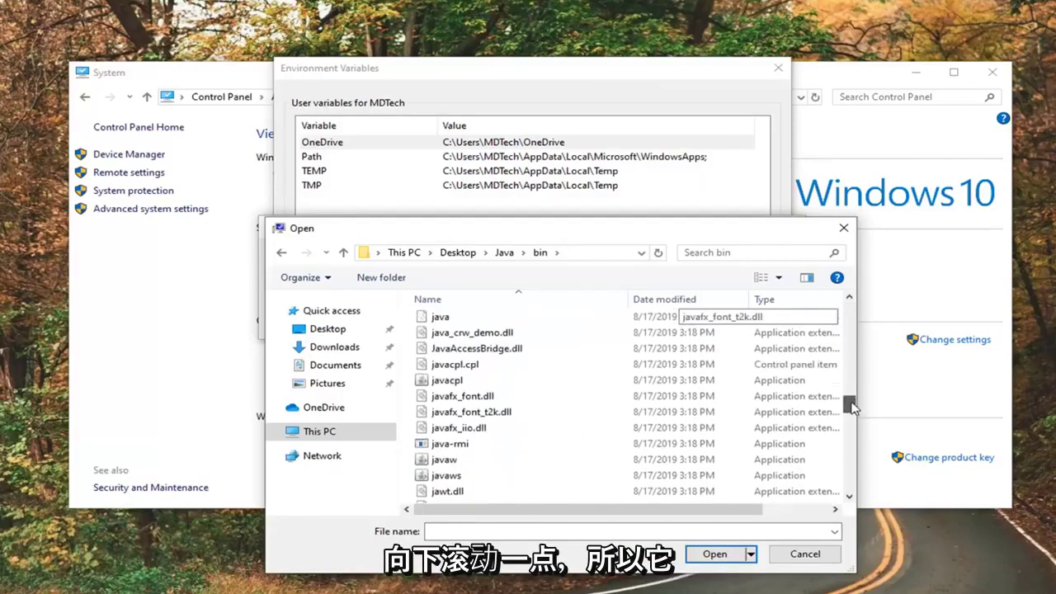
scroll(481, 479, "down", 1)
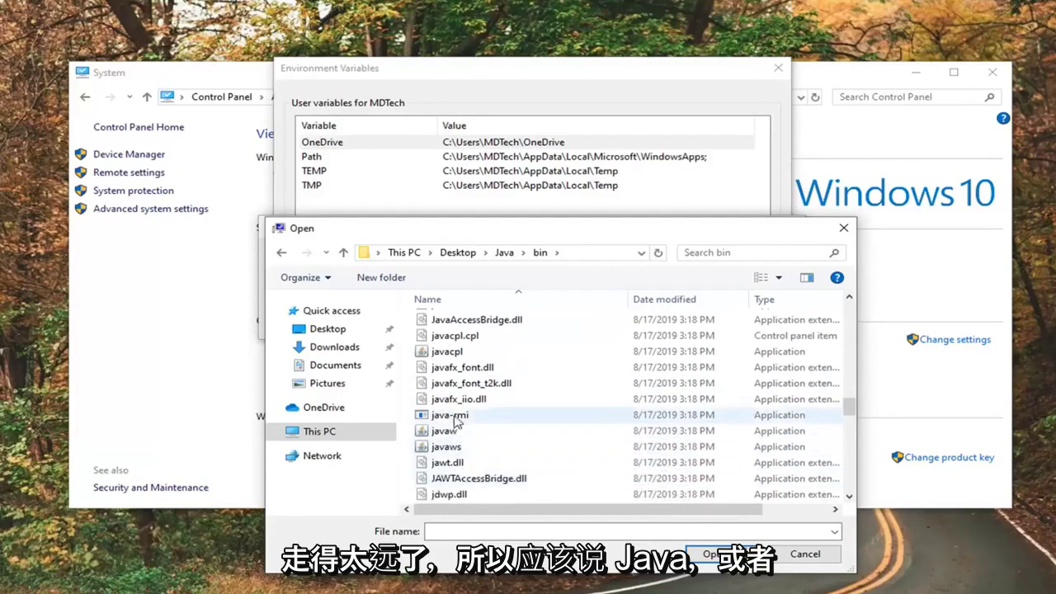
scroll(468, 401, "down", 1)
scroll(468, 400, "up", 2)
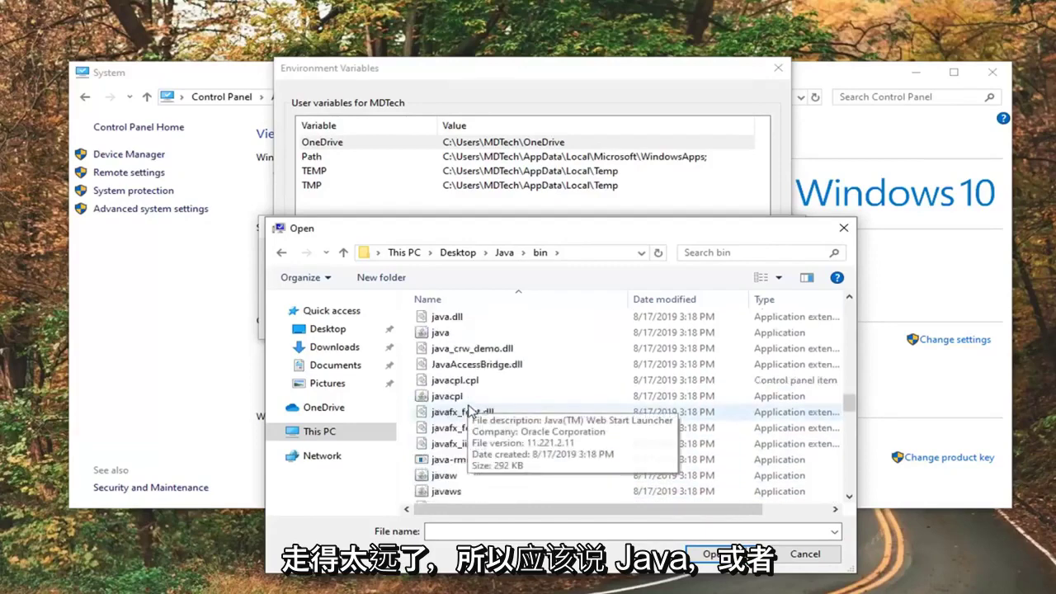
left_click(441, 332)
scroll(445, 380, "up", 1)
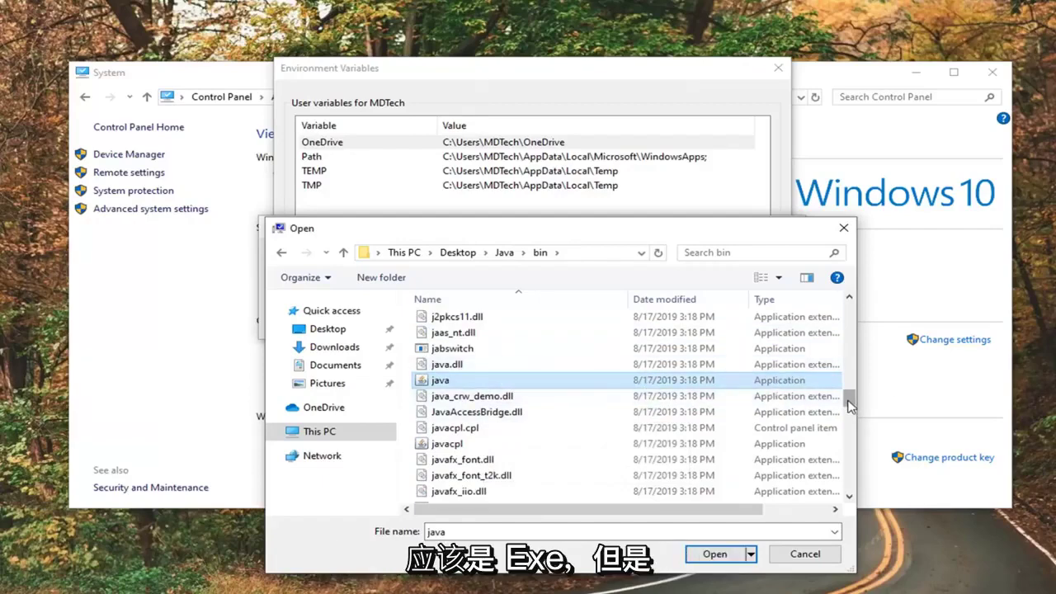
mouse_move(850, 402)
left_mouse_down()
mouse_move(847, 304)
mouse_move(852, 482)
mouse_move(849, 403)
left_mouse_up()
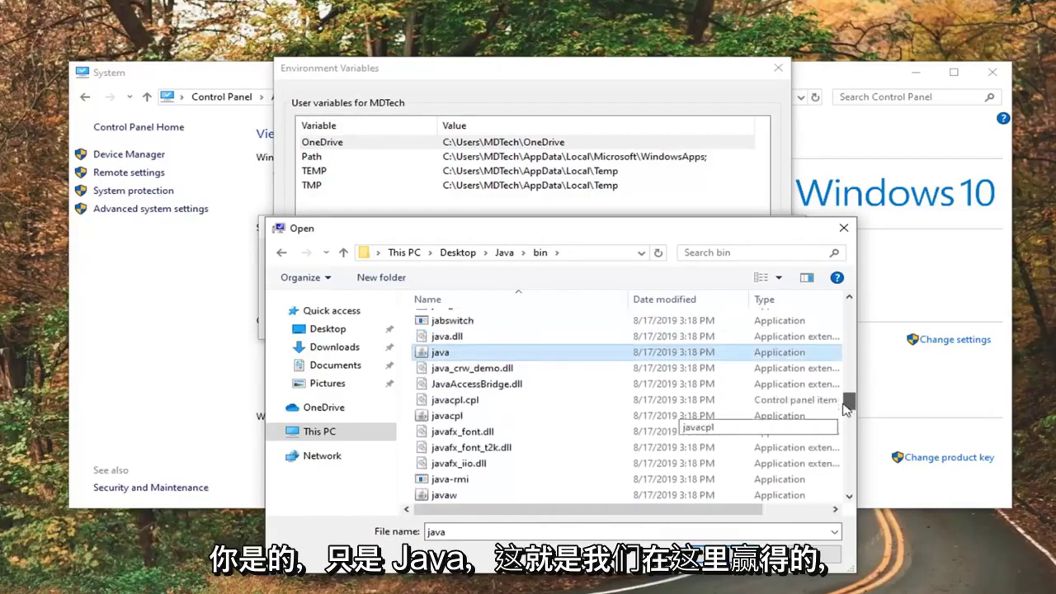
left_click(439, 352)
left_click(715, 554)
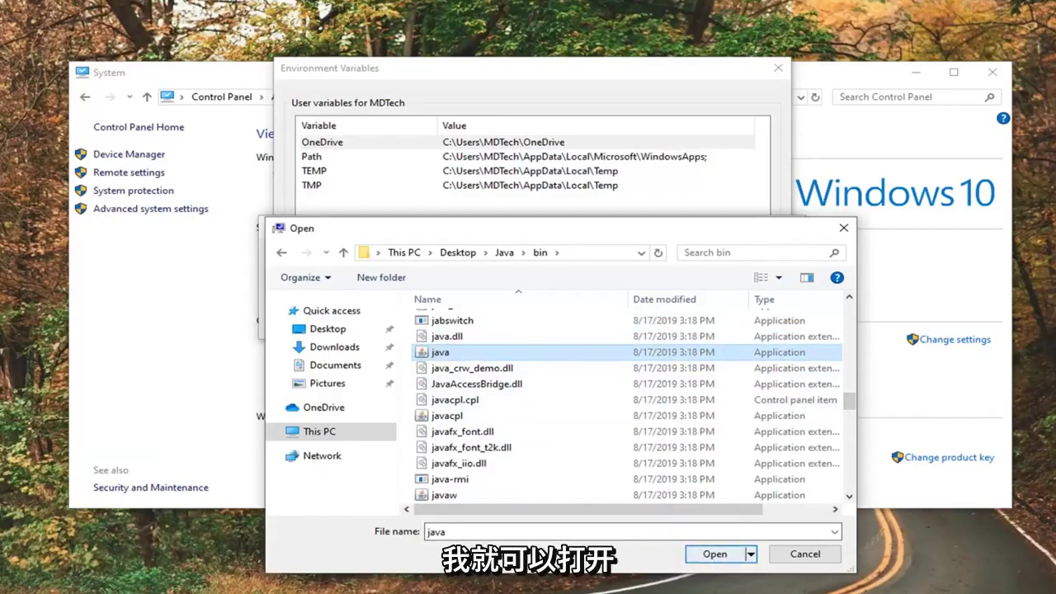
left_click(717, 555)
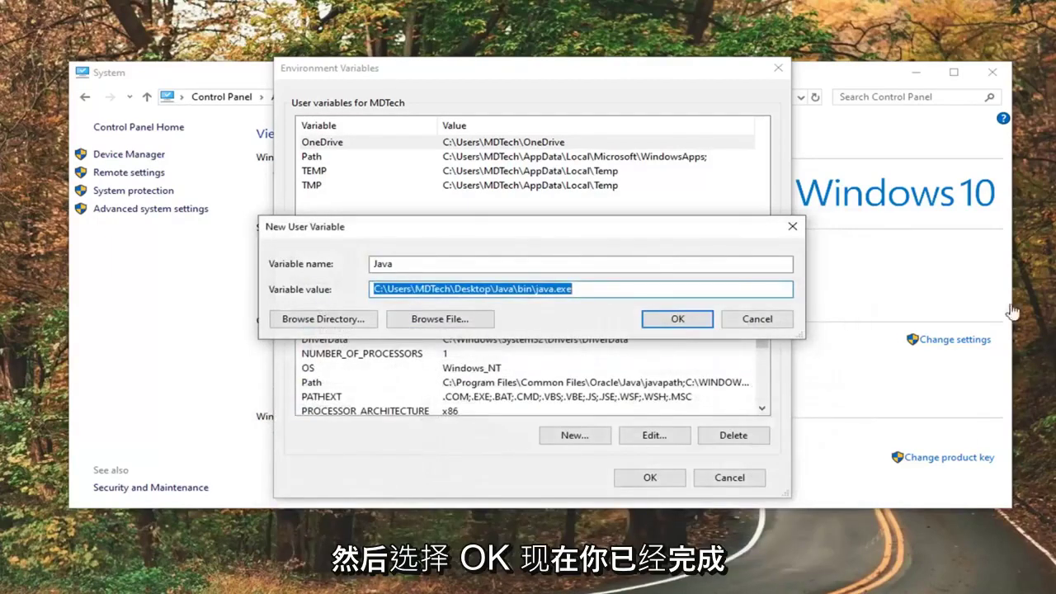
- Save the new Java user variable, accept the environment variable and system property changes, and close the System window
left_click(677, 320)
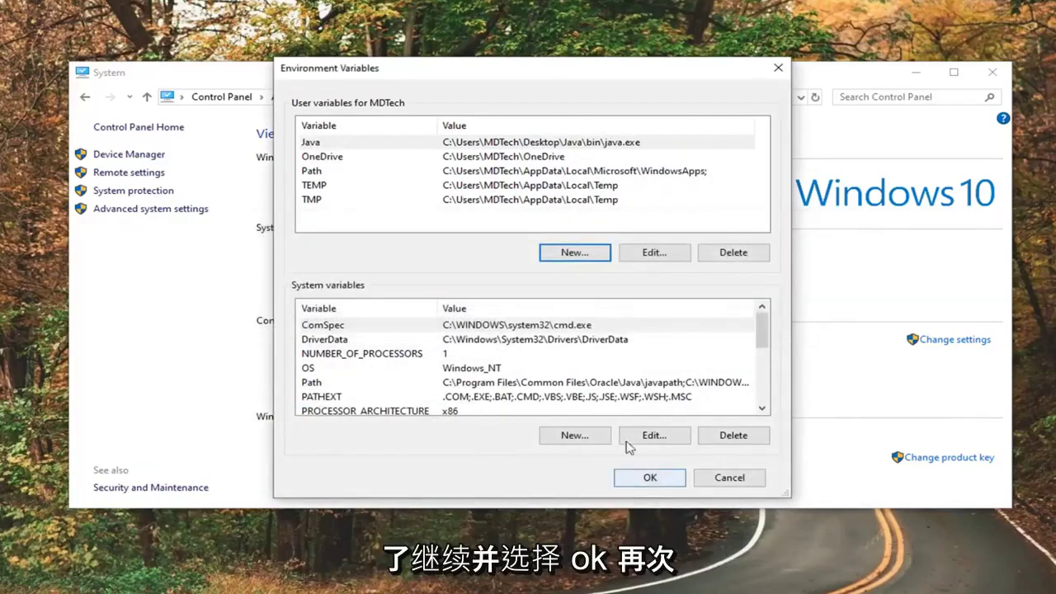
left_click(641, 479)
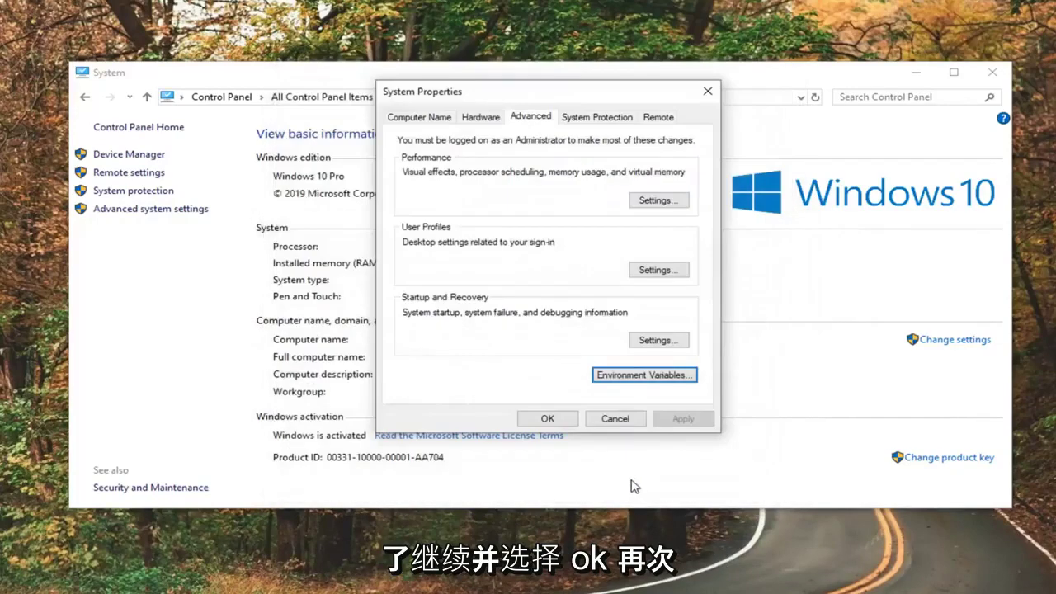
left_click(547, 418)
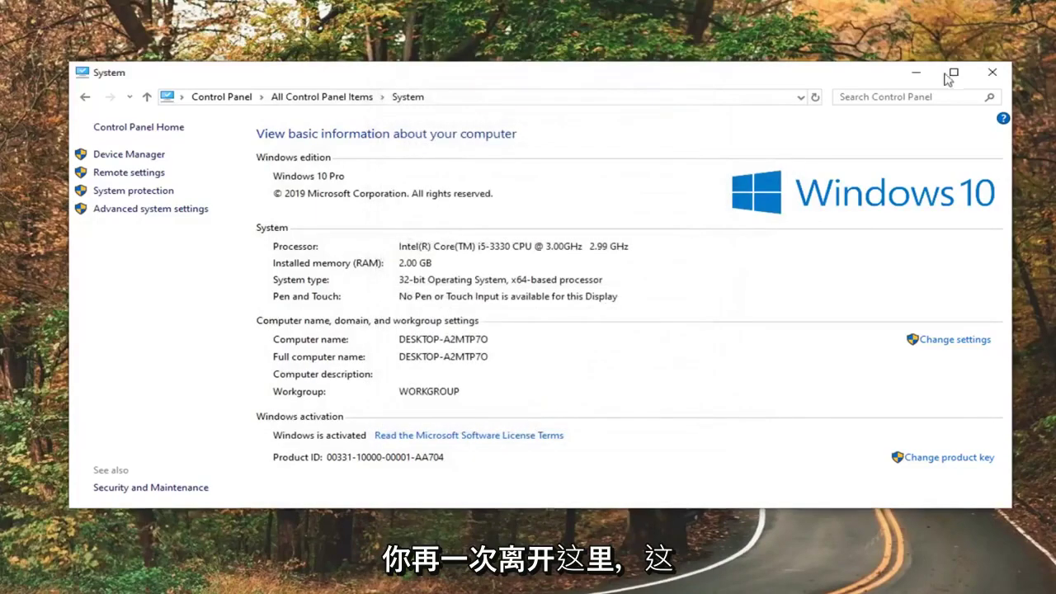
left_click(993, 73)
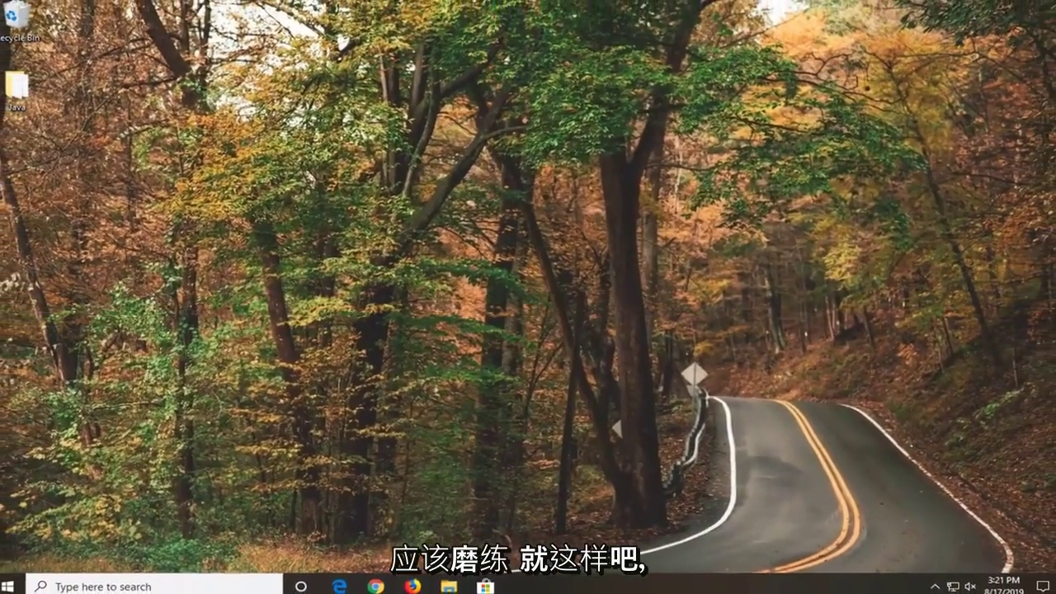